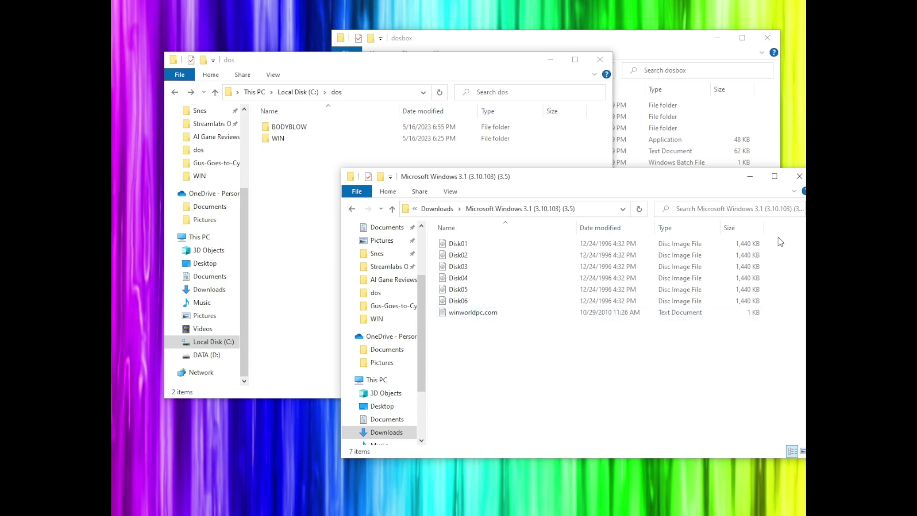
Extract the six disk images Disk01 to Disk06 into the current folder with 7-Zip.
drag(780, 245, 521, 311)
right_click(568, 294)
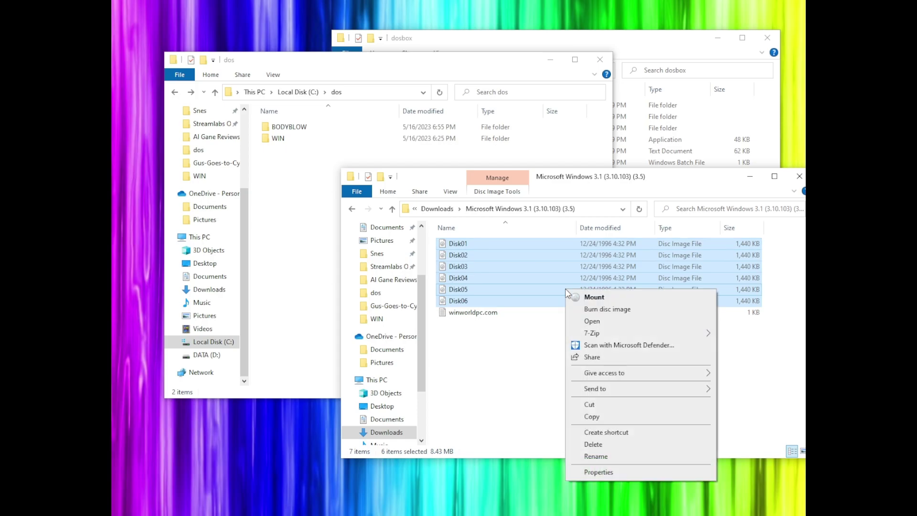
mouse_move(611, 334)
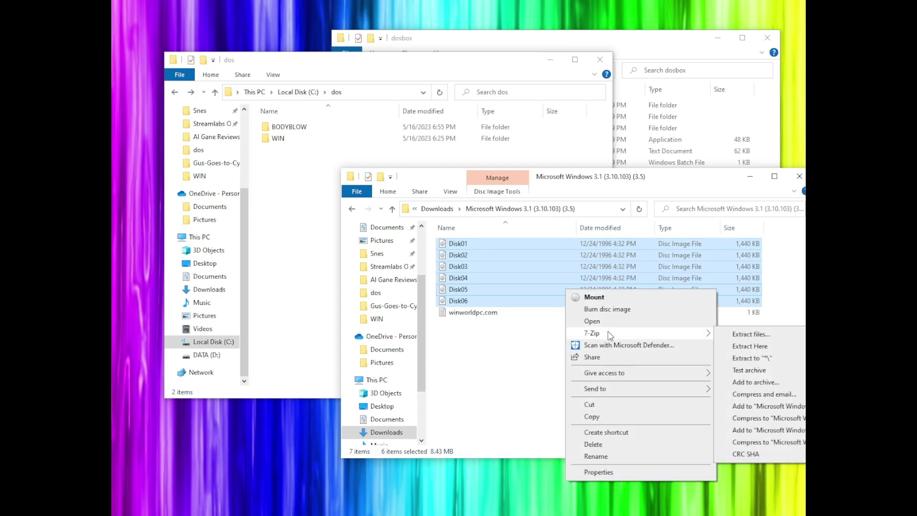
click(762, 351)
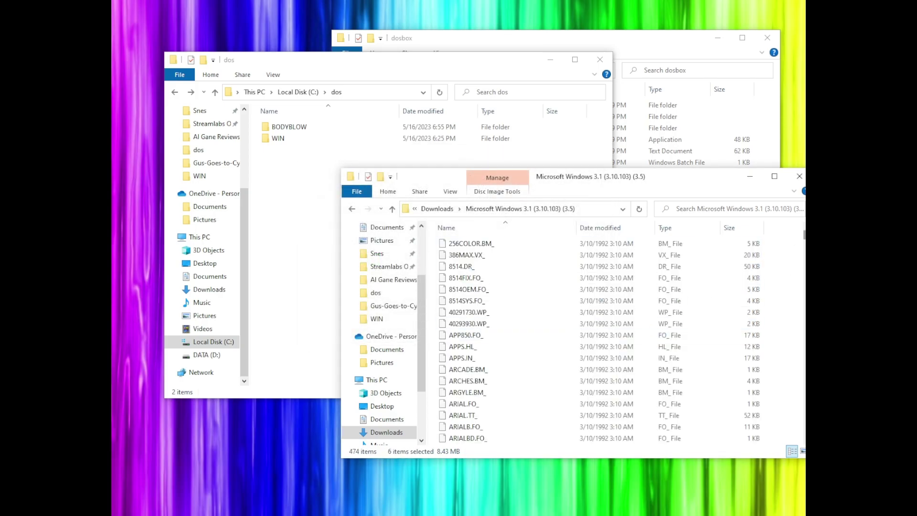
Delete the Disk01 to Disk06 disc image files from the folder of extracted files.
drag(804, 234, 804, 271)
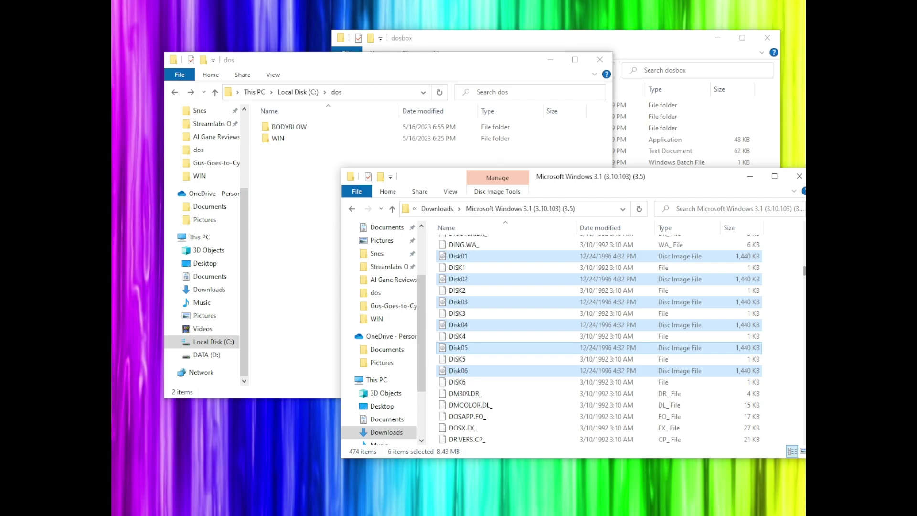
key(Delete)
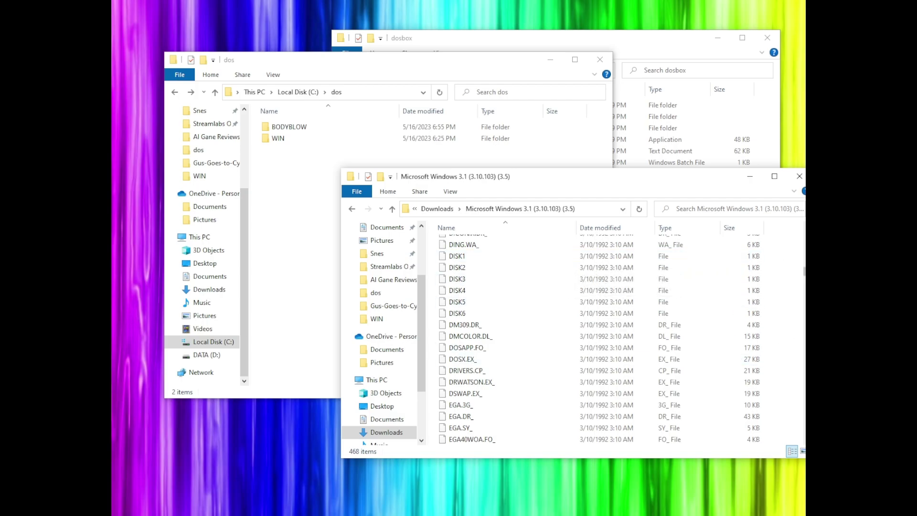
right_click(788, 275)
right_click(721, 294)
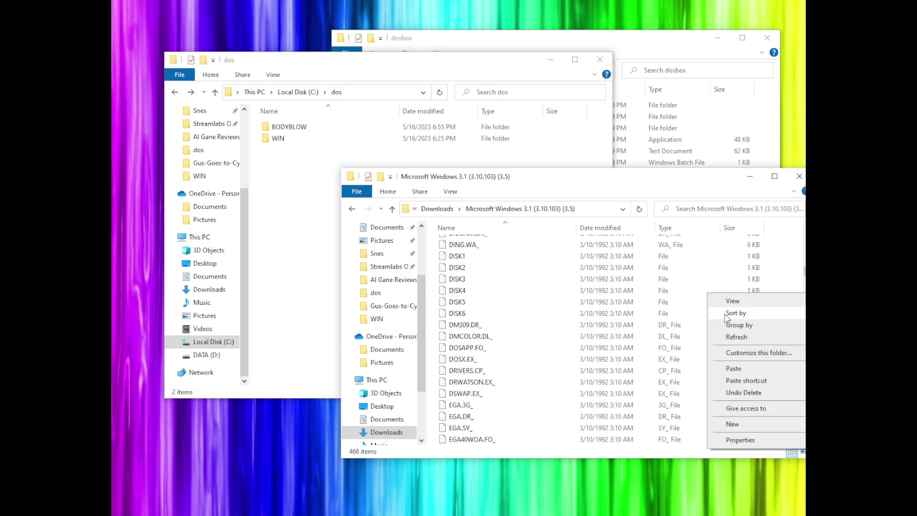
click(576, 342)
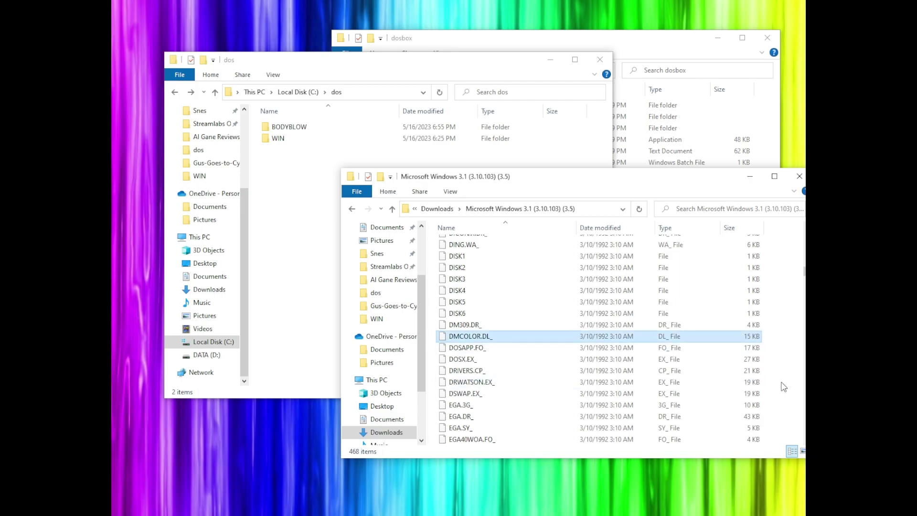
Copy all the extracted Windows 3.1 files into the INSTALL folder at C:\dos\WIN\INSTALL.
drag(805, 271, 496, 129)
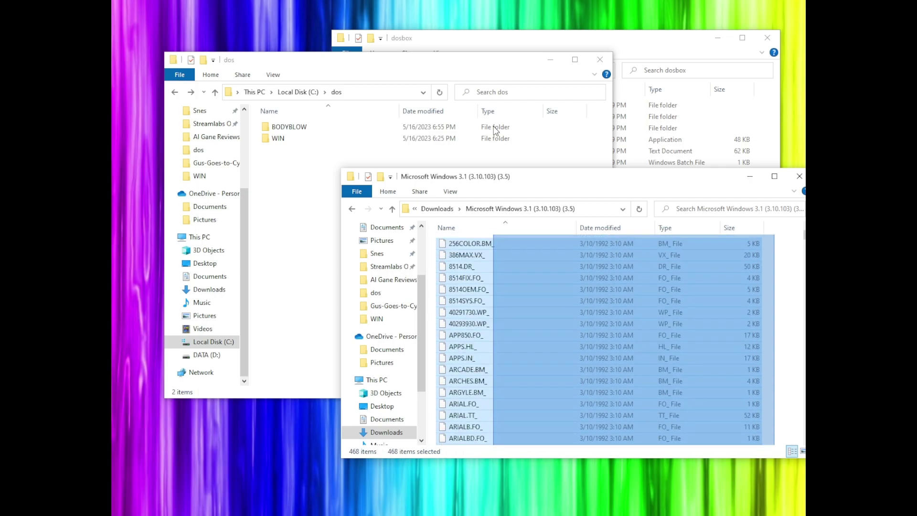
right_click(519, 386)
click(546, 322)
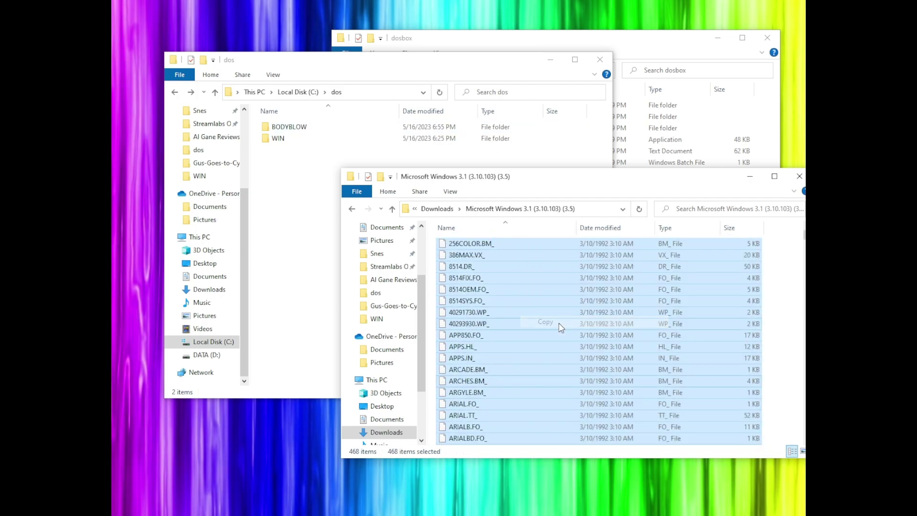
click(216, 342)
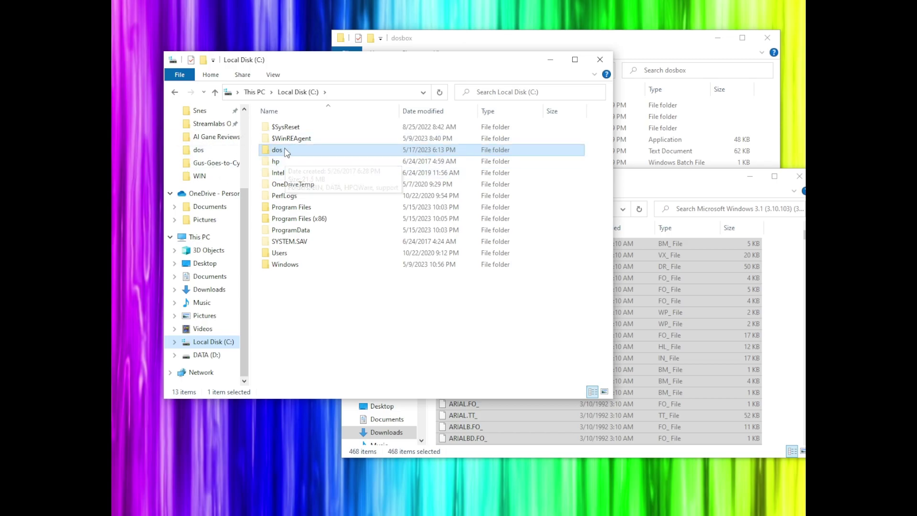
double_click(287, 152)
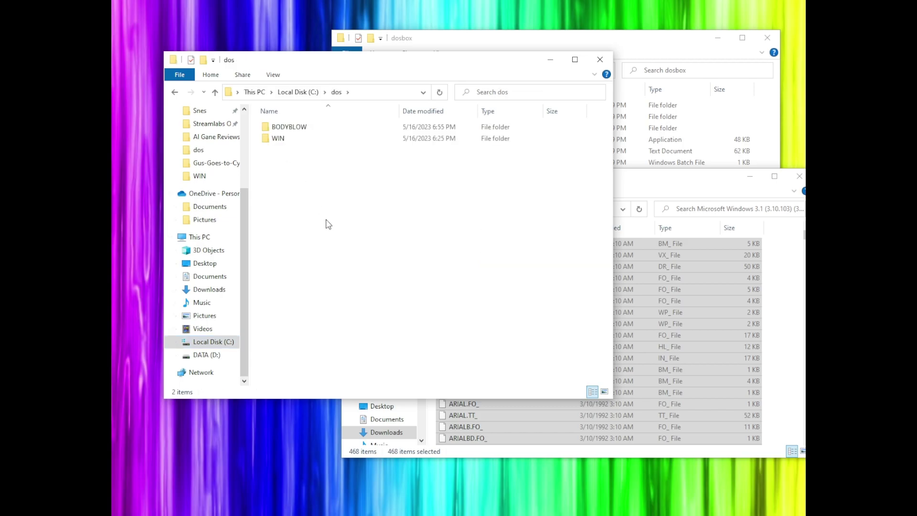
double_click(280, 140)
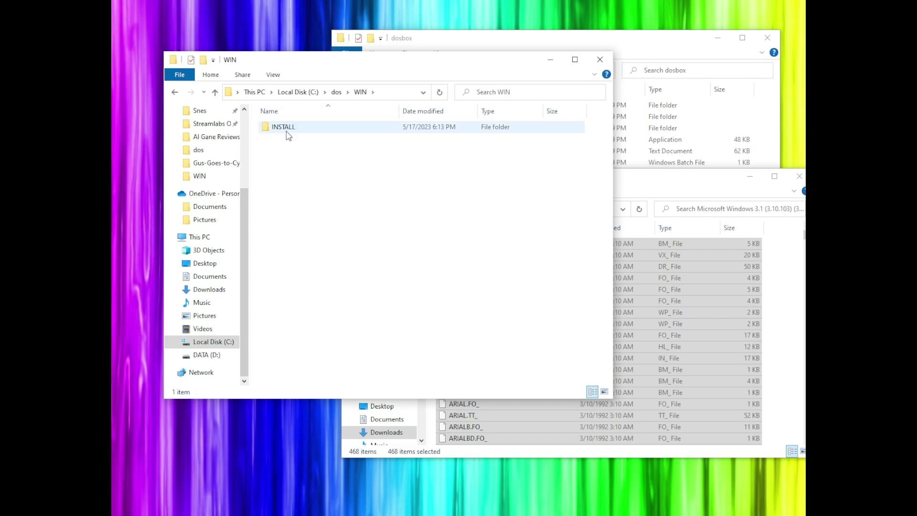
double_click(285, 128)
right_click(354, 248)
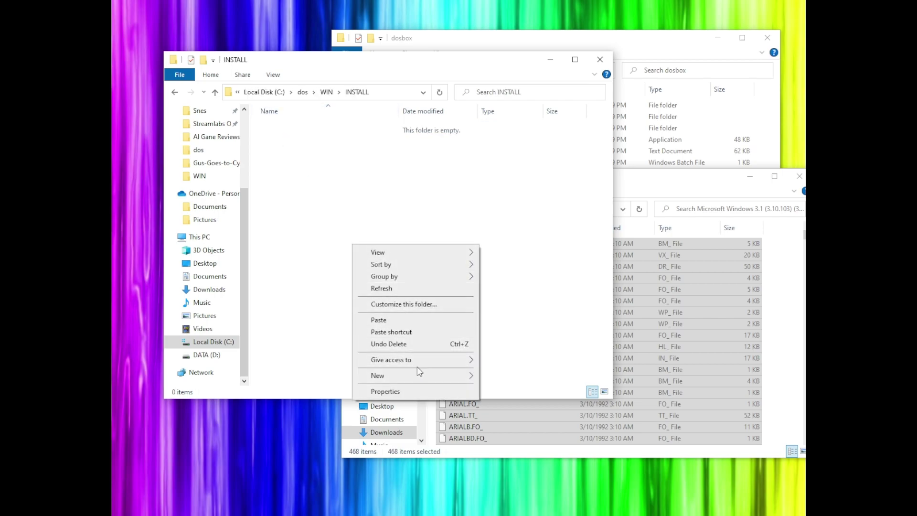
click(389, 325)
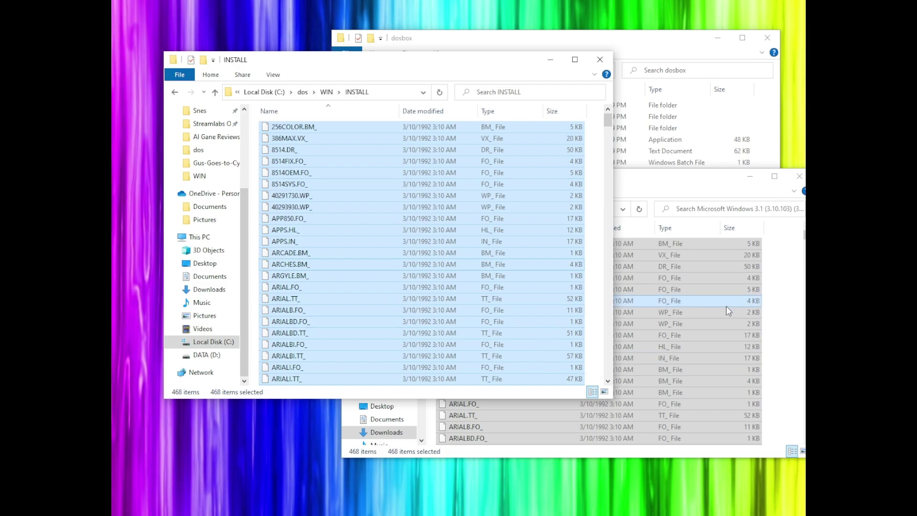
Return the file browser to the C:\dos folder and launch DOSBox from the dosbox folder, moving its window fully into view.
click(303, 92)
click(476, 46)
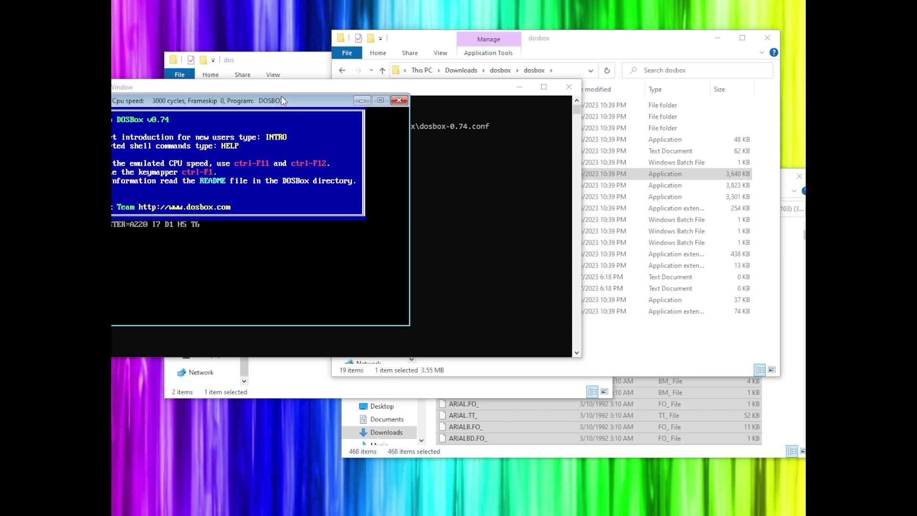
drag(284, 102, 544, 110)
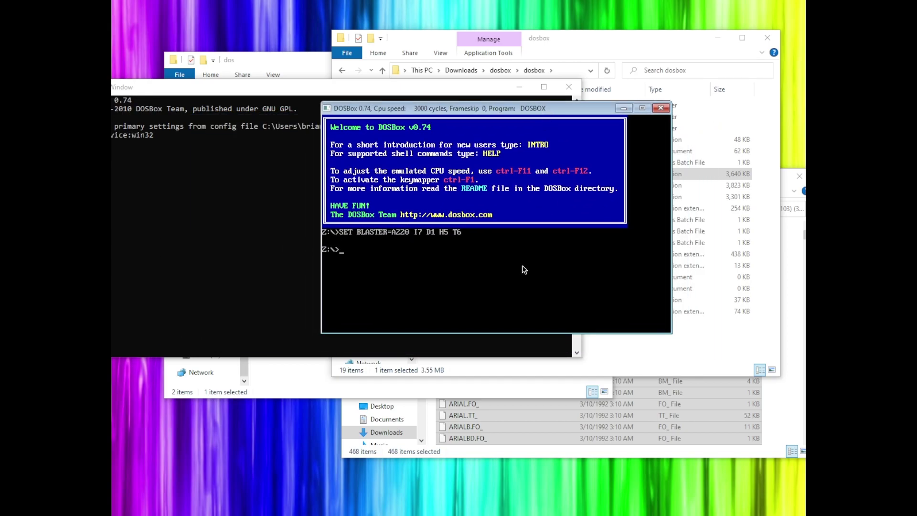
Mount c:\dos as drive C in DOSBox, then list the contents of drive C.
text(mount c c:\dos)
key(Return)
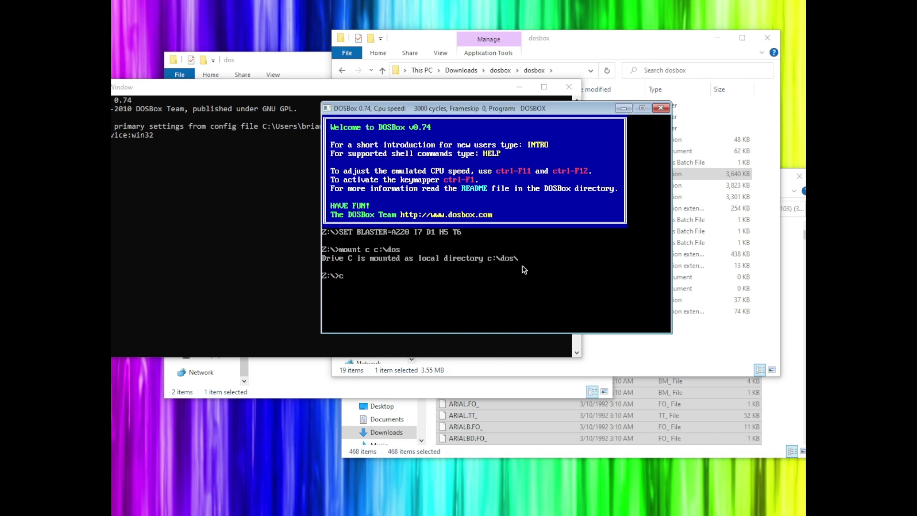
text(c:)
key(Return)
text(dir)
key(Return)
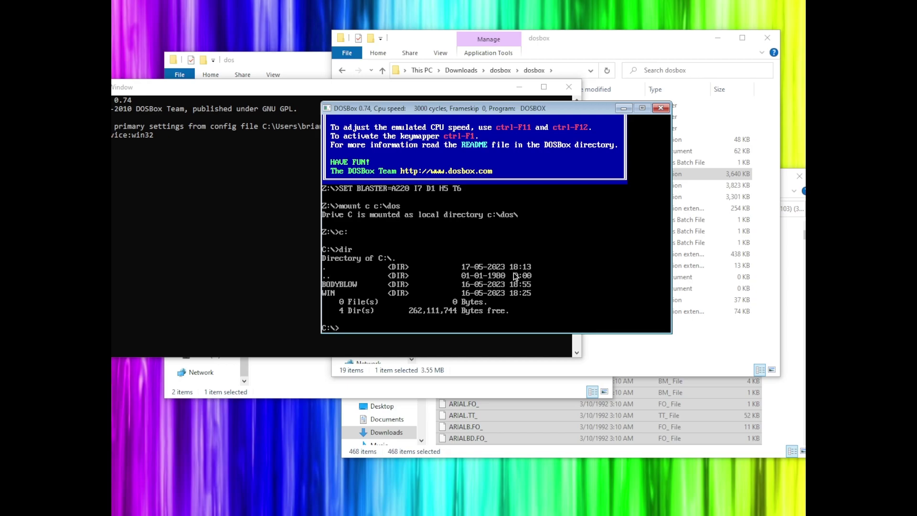
Change into the win directory, list its contents, and enter its install subdirectory.
text(cd win)
key(Return)
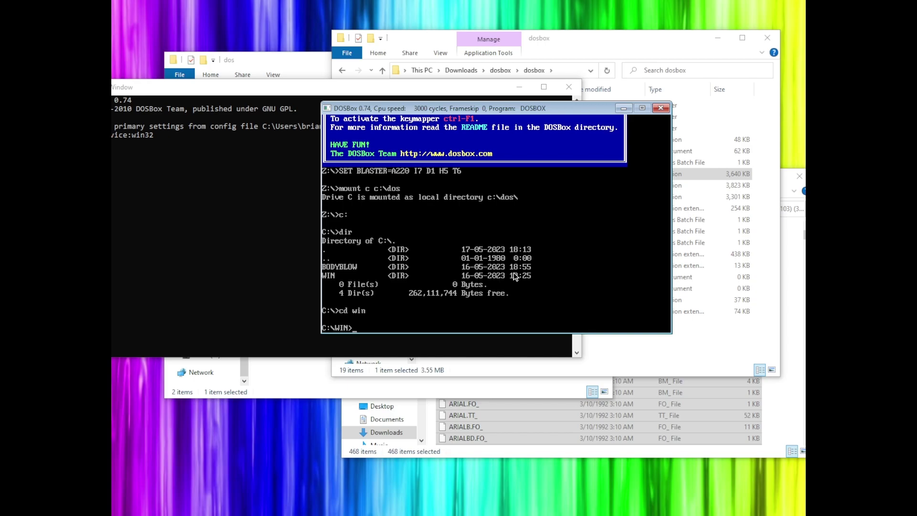
text(dir)
key(Return)
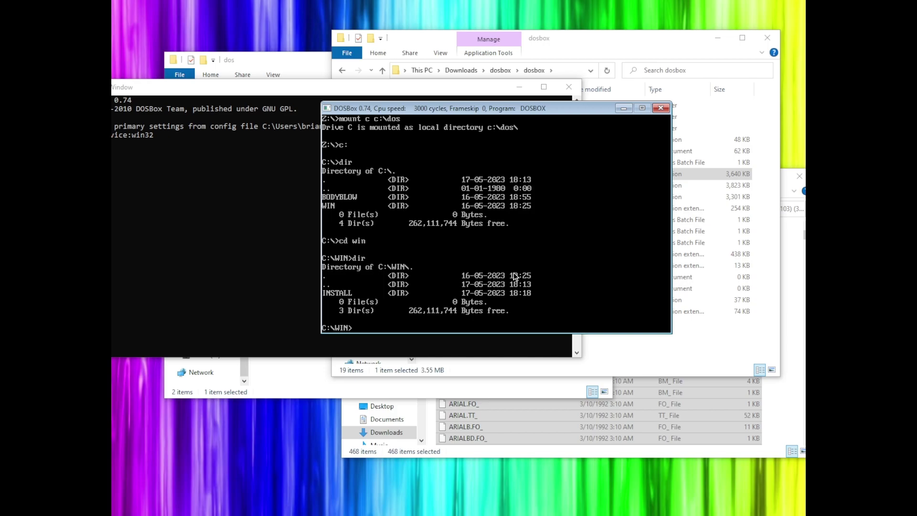
text(cd install)
key(Return)
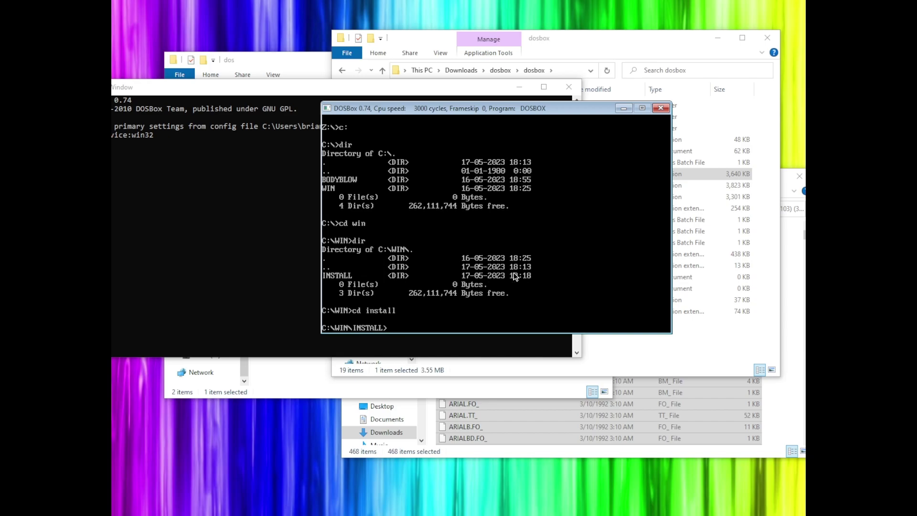
Run setup.exe and start the Windows 3.1 installation with Express Setup.
text(setup.exe)
key(Return)
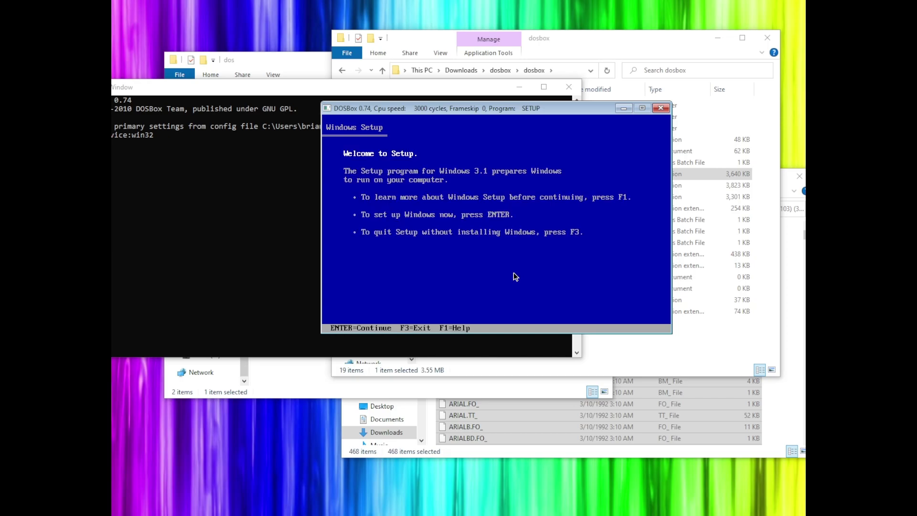
key(Return)
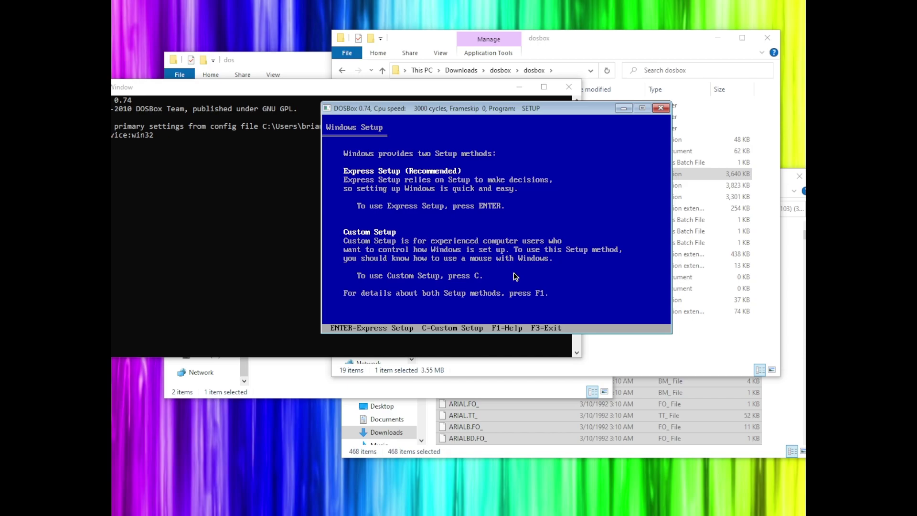
key(Return)
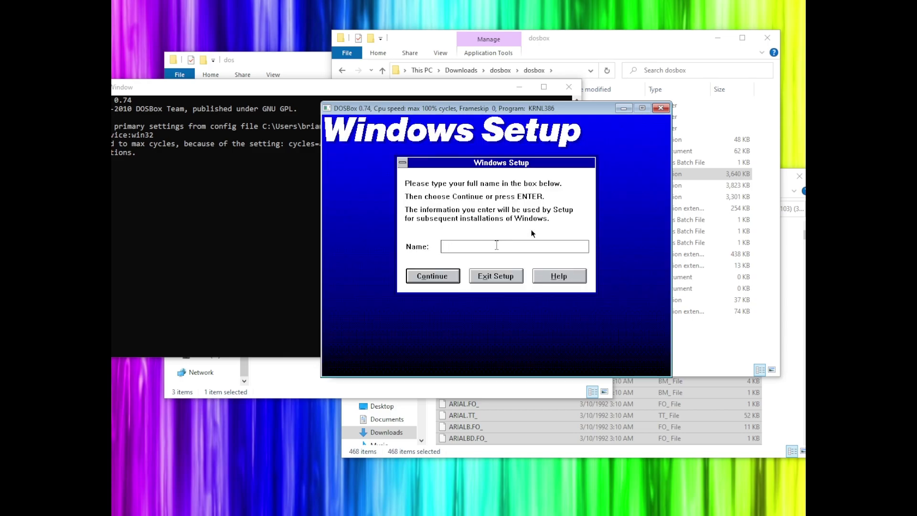
Enter the user's name in Windows Setup and confirm it.
text(BQuanchi)
key(Return)
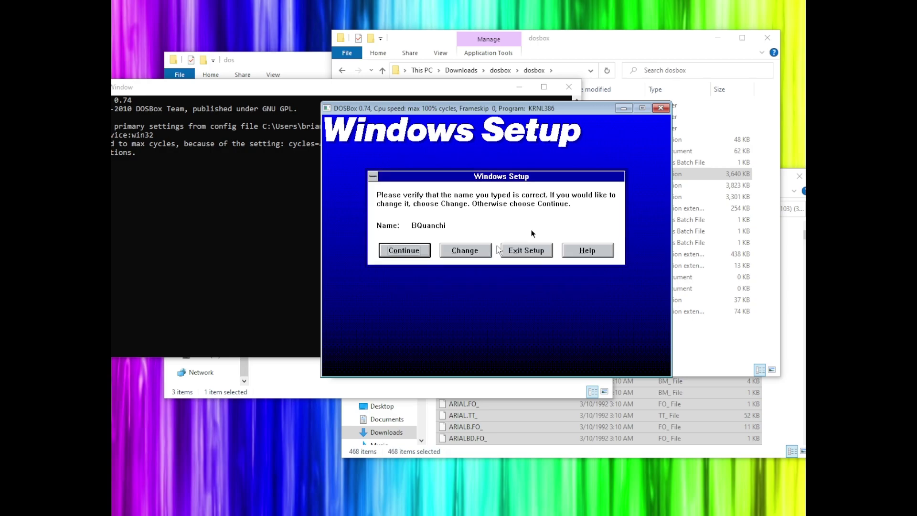
key(Return)
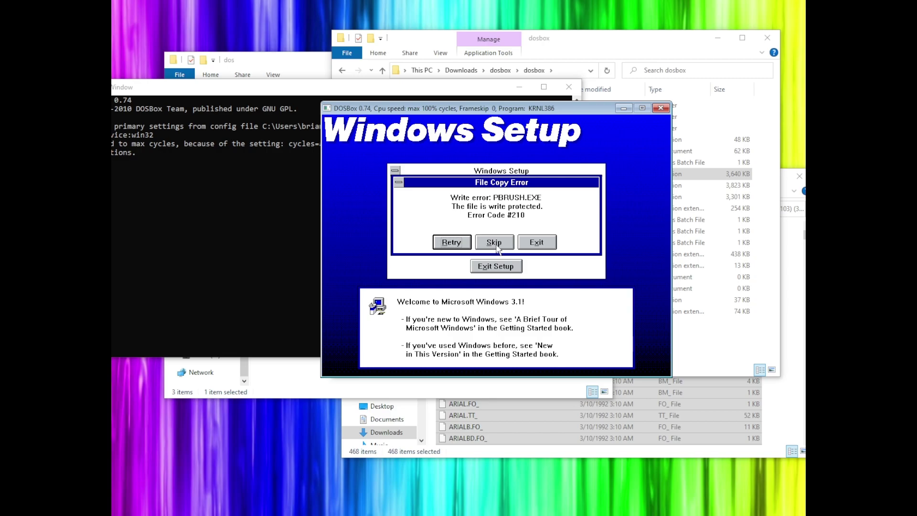
Skip the file copy errors for PBRUSH.EXE and CONTROL.EXE.
click(496, 244)
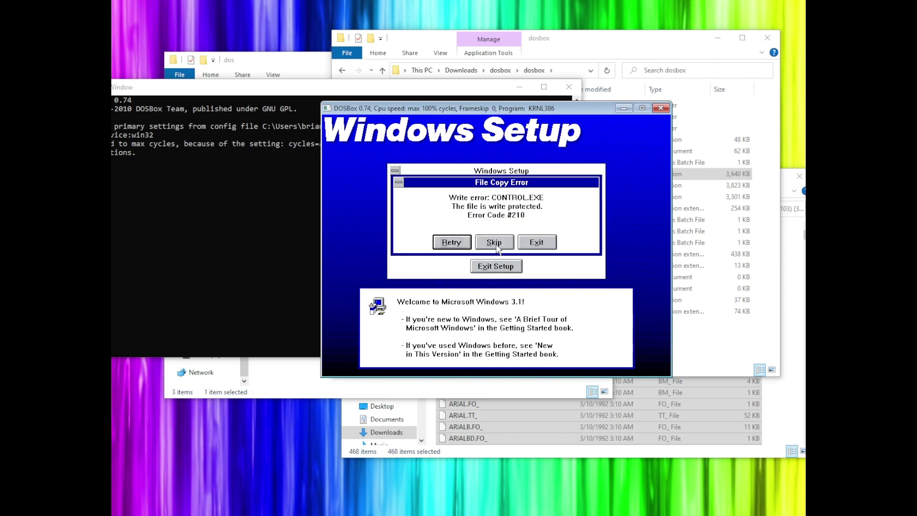
click(495, 244)
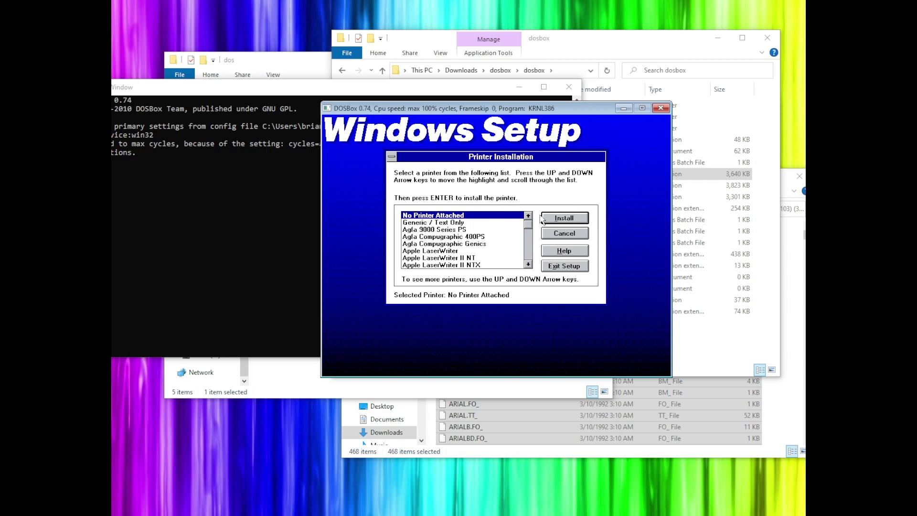
Complete Setup with No Printer Attached and without the tutorial, finishing with a reboot.
click(556, 218)
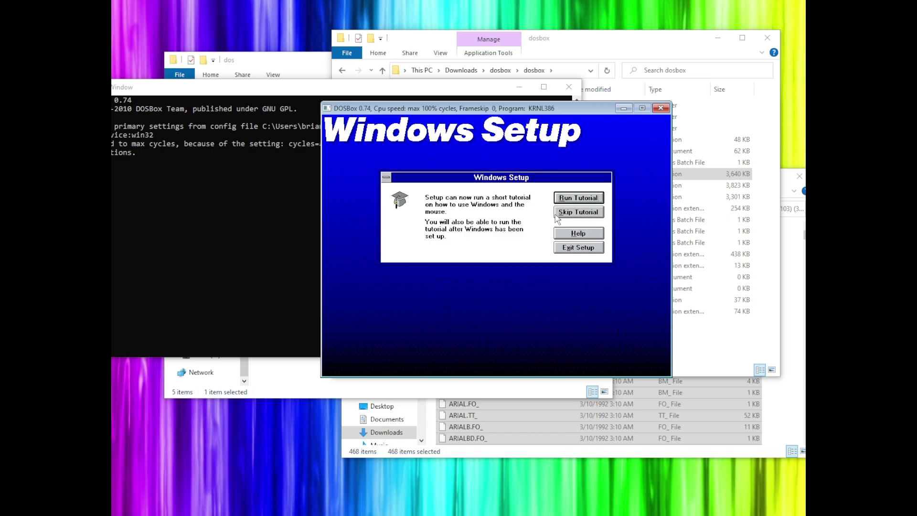
click(586, 212)
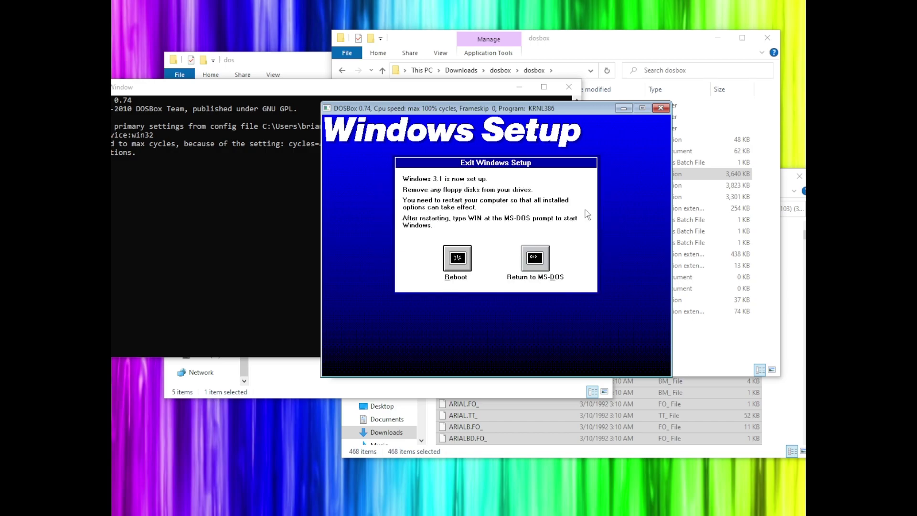
click(456, 258)
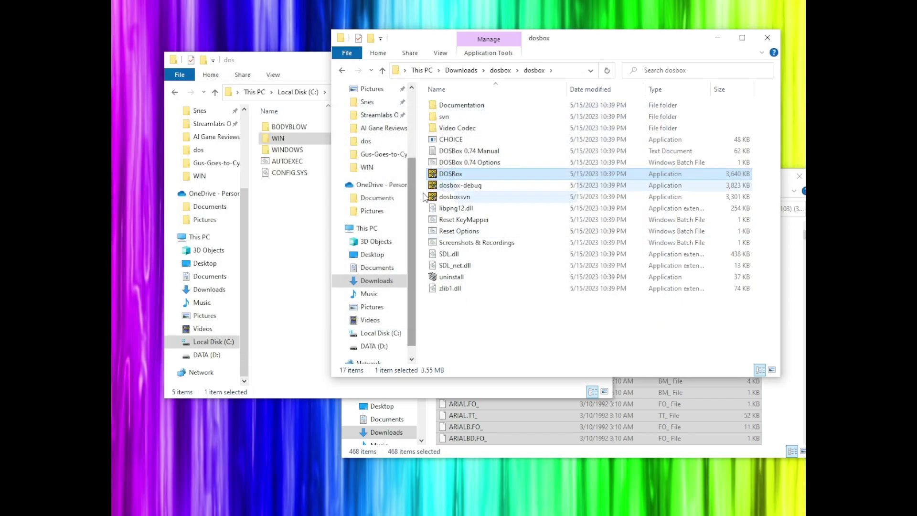
Open the WINDOWS folder inside C:\dos and look through the installed files down to the WIN program.
click(291, 224)
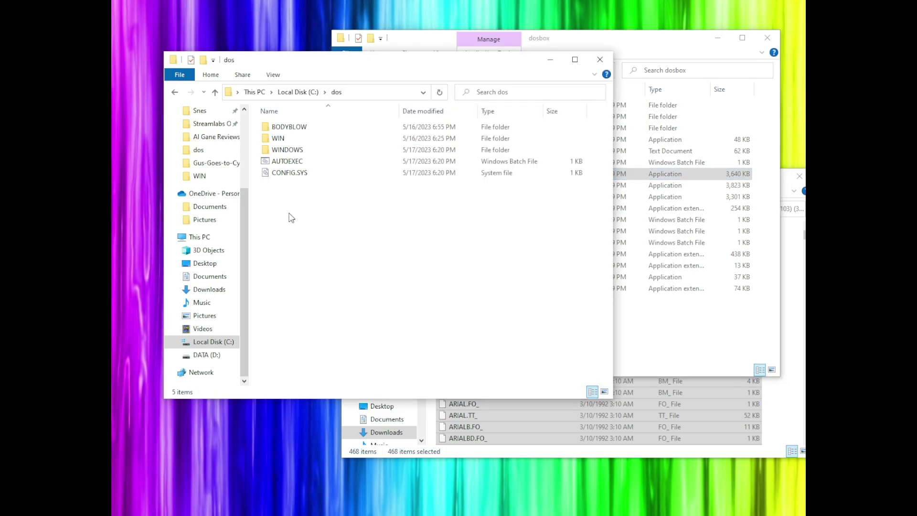
double_click(301, 152)
scroll(358, 241, down, 5)
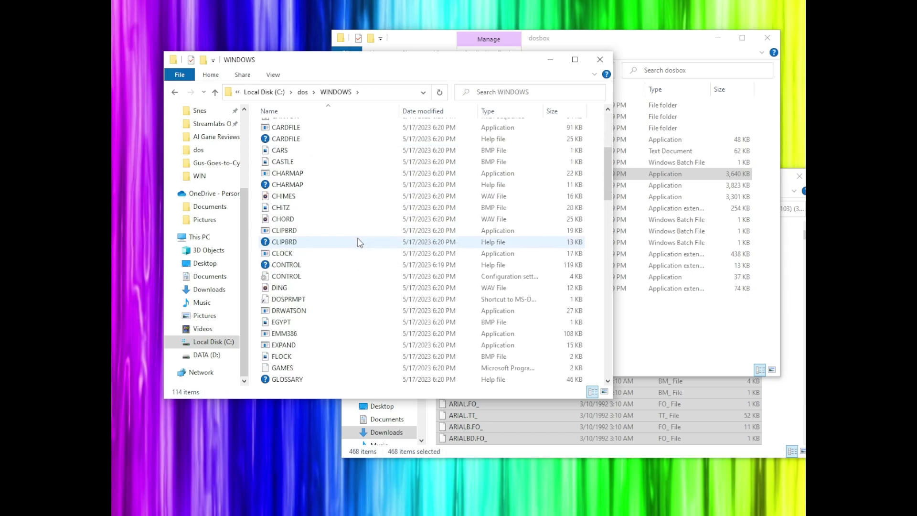
scroll(359, 244, down, 4)
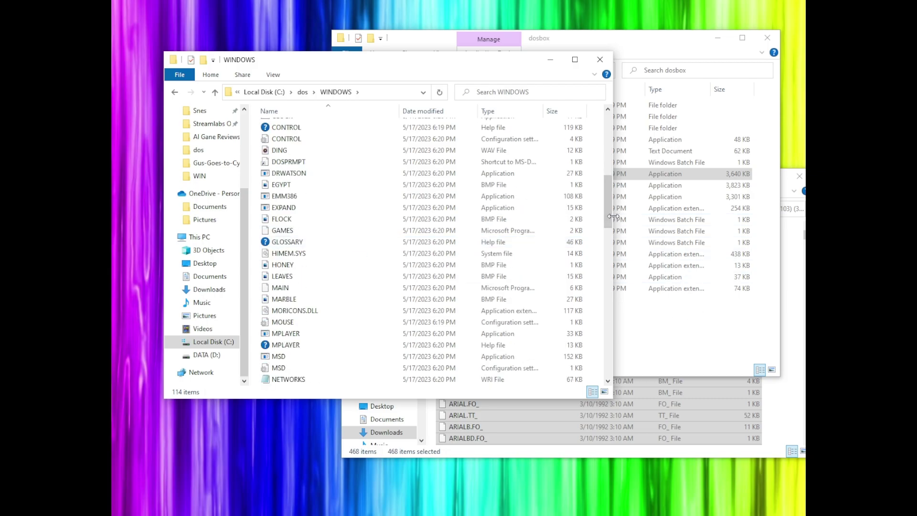
drag(608, 216, 606, 344)
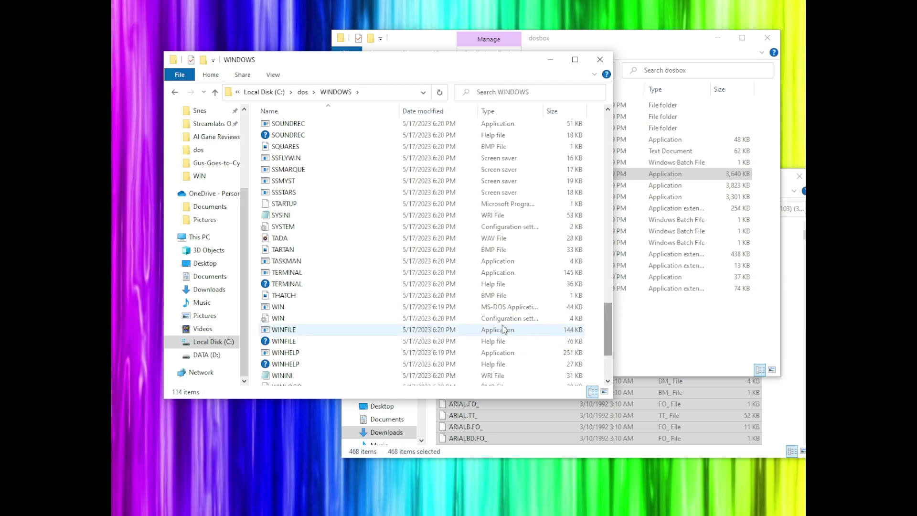
Go back to the dos folder, launch DOSBox from its program folder and mount c:\dos as drive C.
click(508, 310)
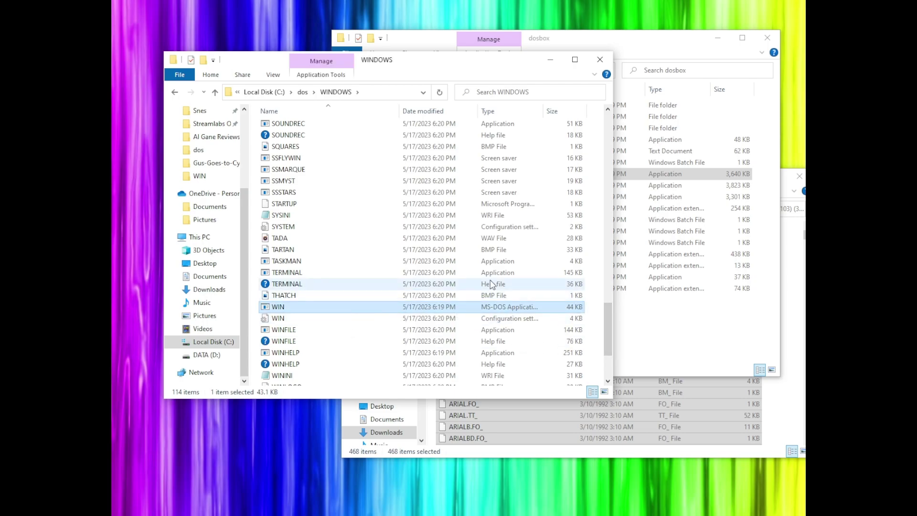
click(175, 92)
click(678, 174)
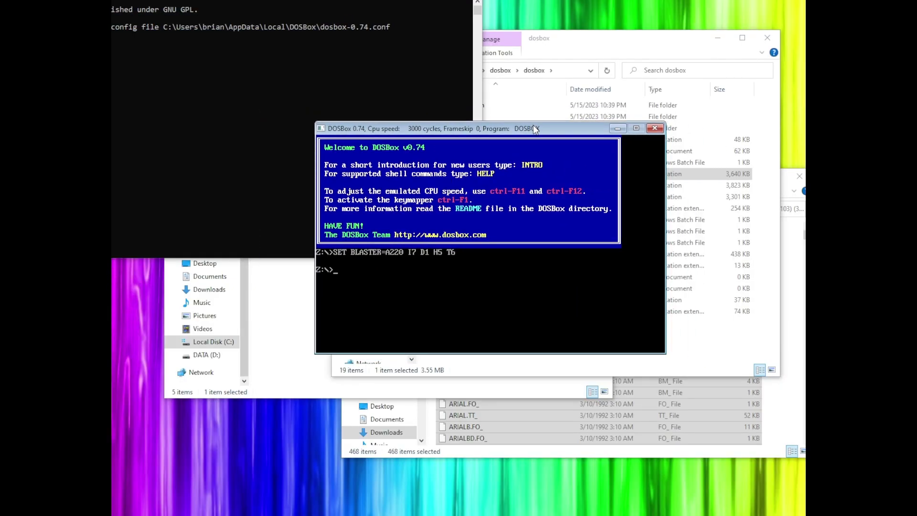
text(mount c c:\dos)
key(Return)
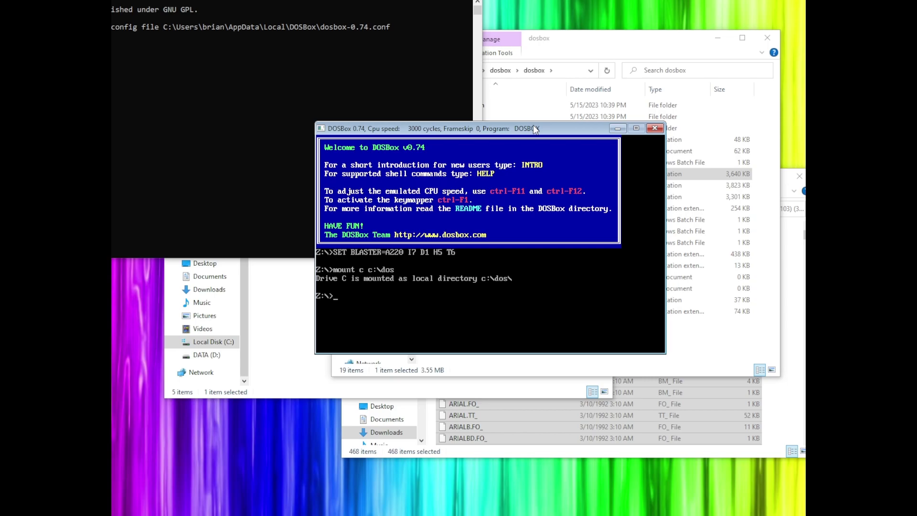
Change to the windows directory on drive C and start Windows 3.1 with the win command.
text(c:)
key(Return)
text(cd windows)
key(Return)
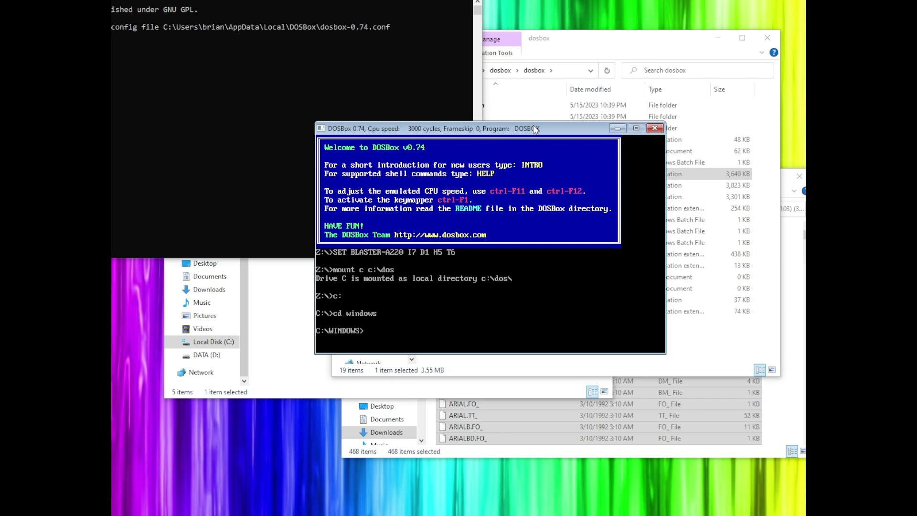
text(win)
key(Return)
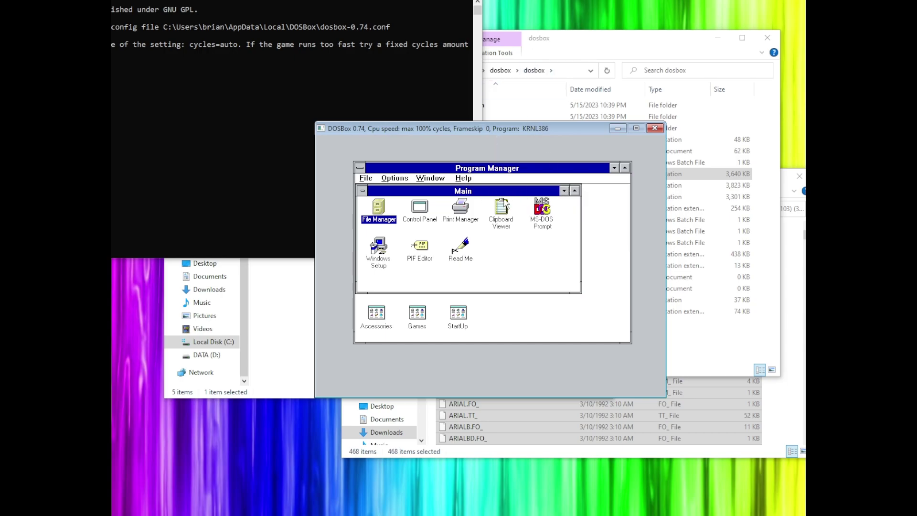
Shift the Main group window within Program Manager and launch Minesweeper from the Games group.
drag(509, 195, 485, 186)
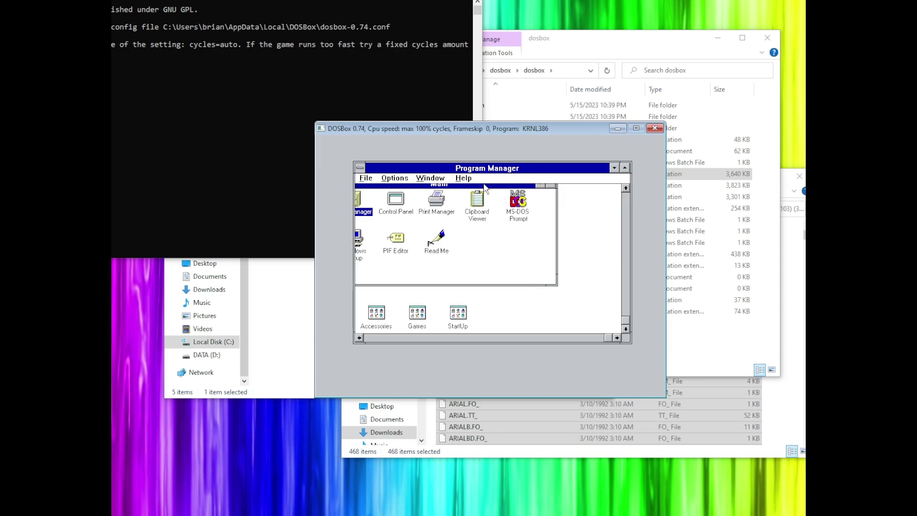
double_click(423, 315)
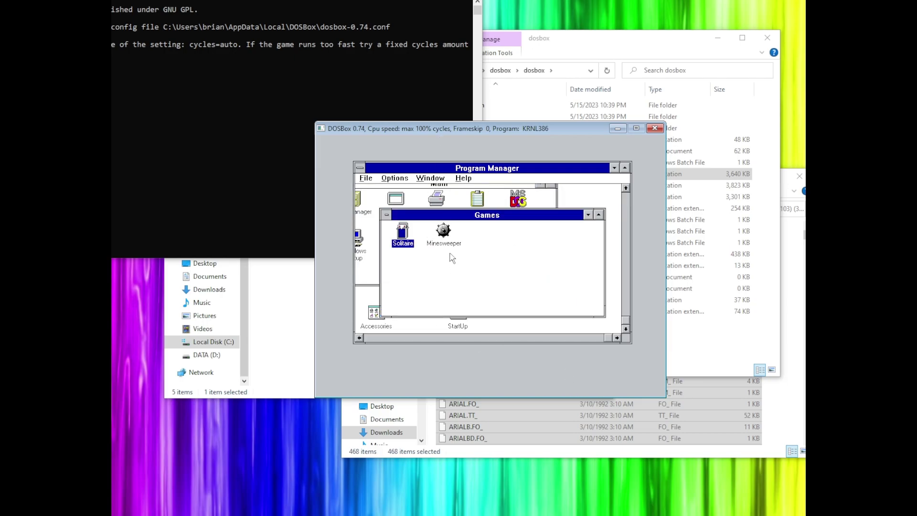
click(445, 231)
double_click(445, 231)
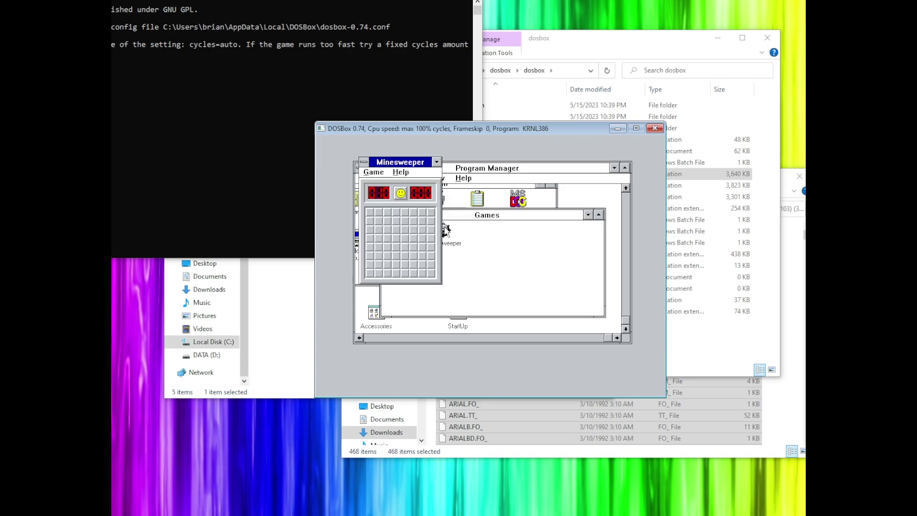
Play a round of Minesweeper by uncovering and marking squares on the board, and close the game.
click(388, 246)
click(431, 223)
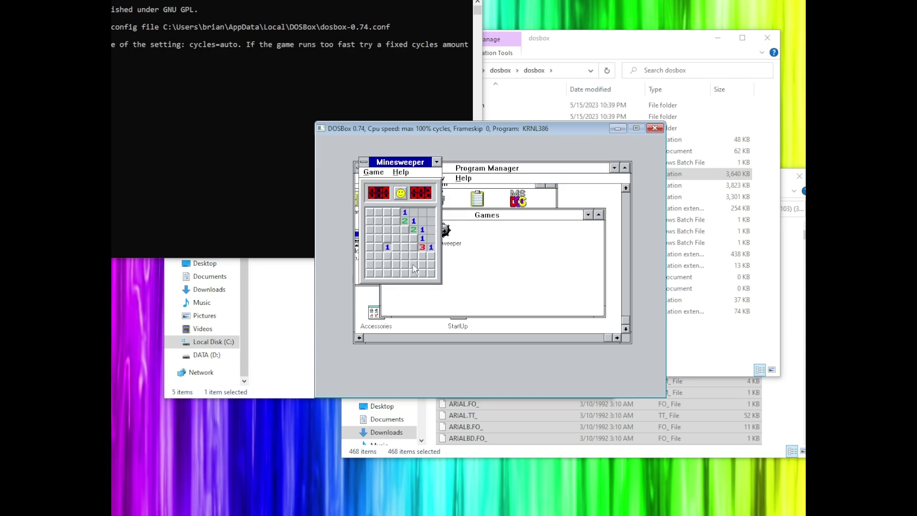
right_click(414, 238)
right_click(405, 229)
middle_click(416, 232)
middle_click(407, 241)
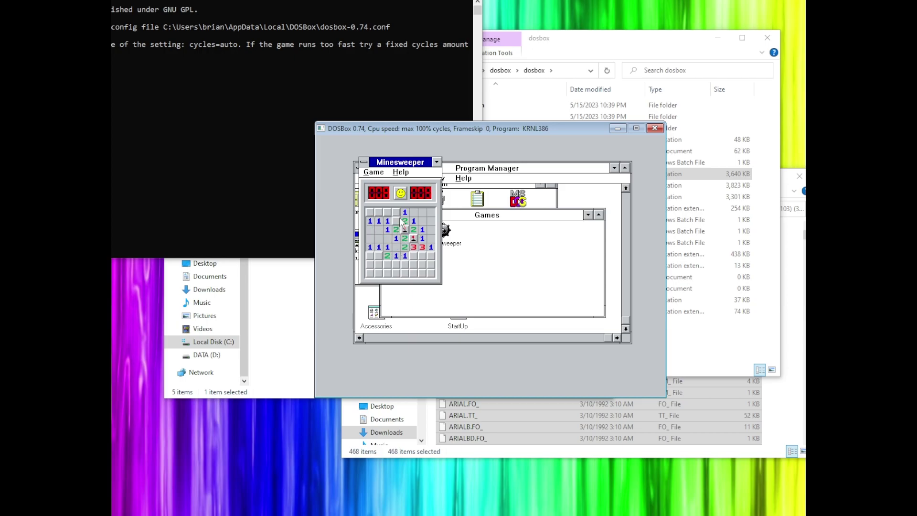
right_click(397, 221)
right_click(396, 221)
right_click(404, 229)
right_click(396, 221)
right_click(396, 222)
middle_click(391, 224)
click(364, 163)
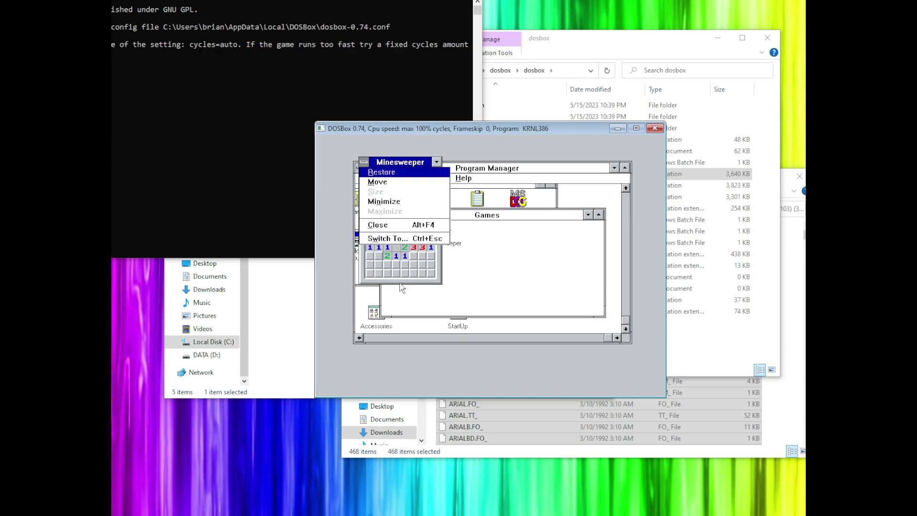
click(401, 226)
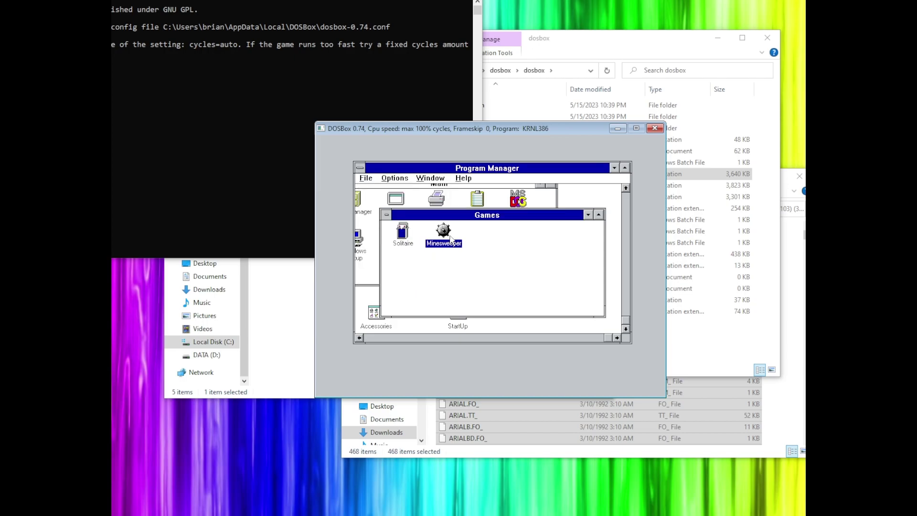
Move the Games group window down and to the right in Program Manager to uncover the Main group's icons.
drag(456, 216, 488, 253)
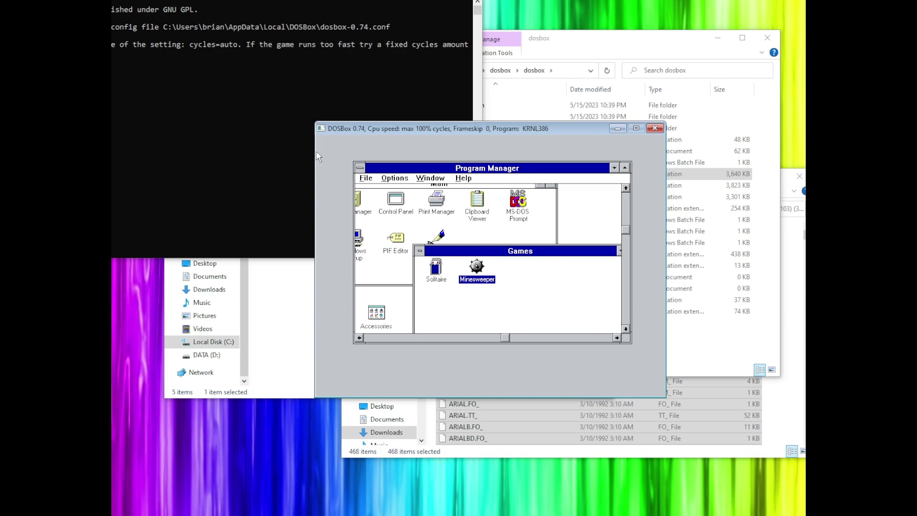
click(368, 181)
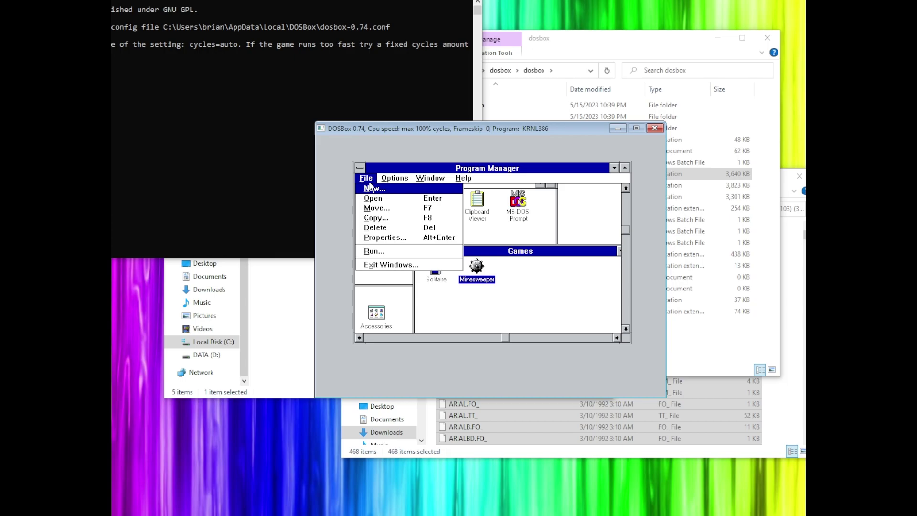
click(340, 223)
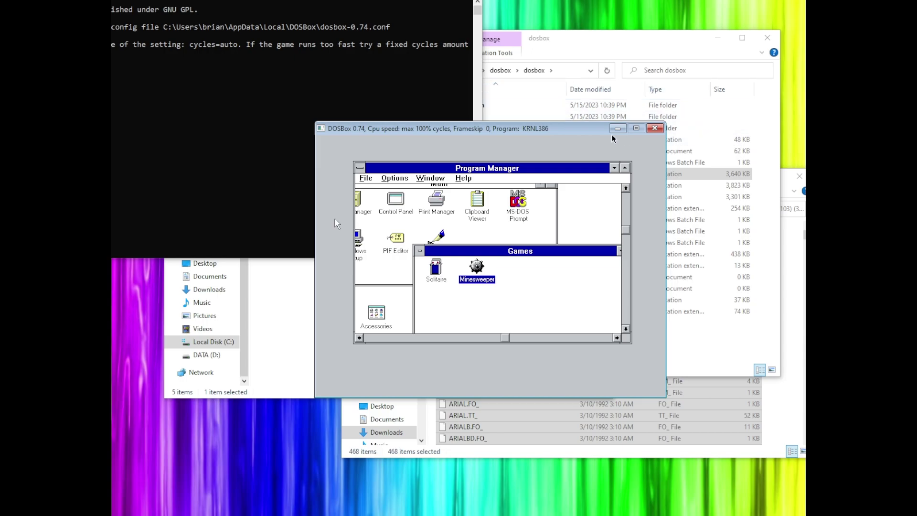
Bring the open folder windows forward, move the DOSBox Status Window fully into view and return to the running Windows 3.1 session.
click(731, 116)
click(786, 381)
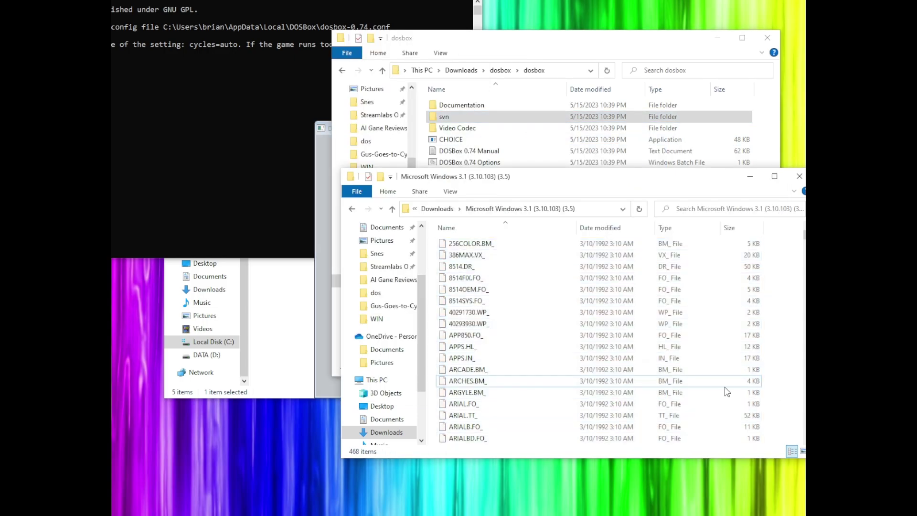
click(289, 353)
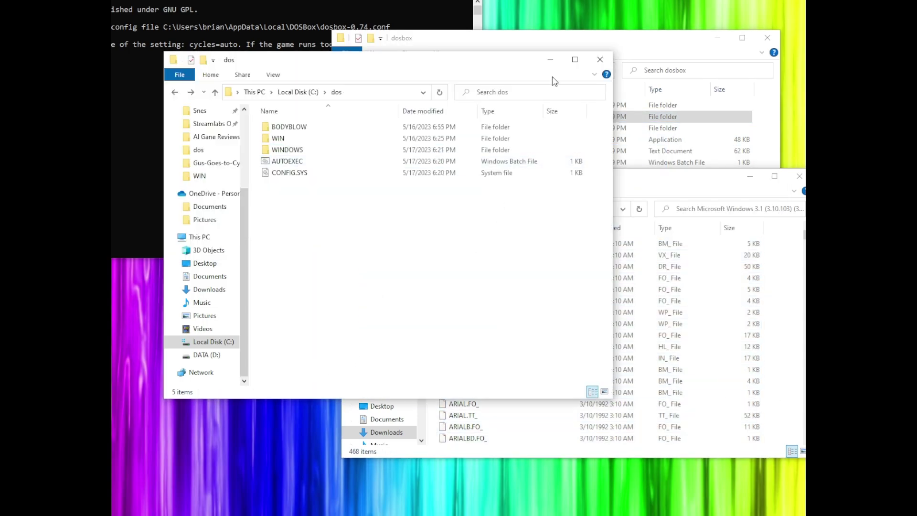
click(694, 189)
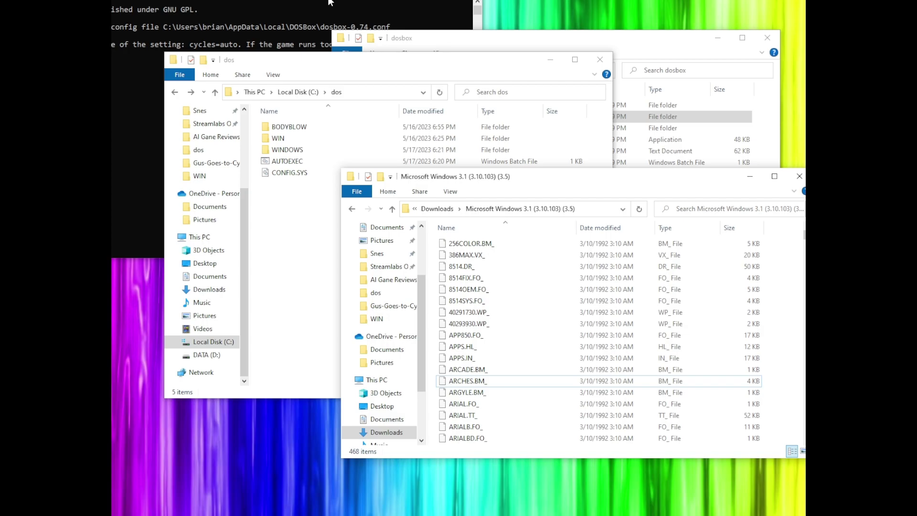
drag(333, 1, 552, 25)
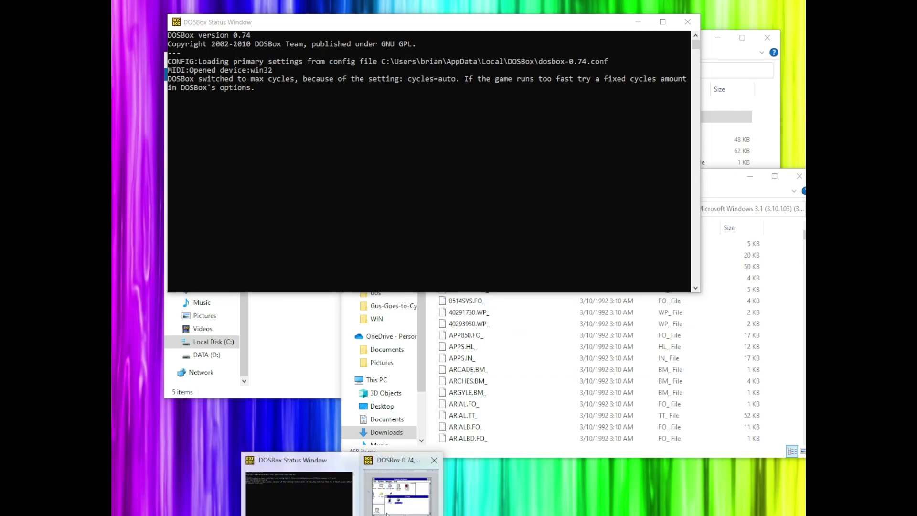
click(410, 483)
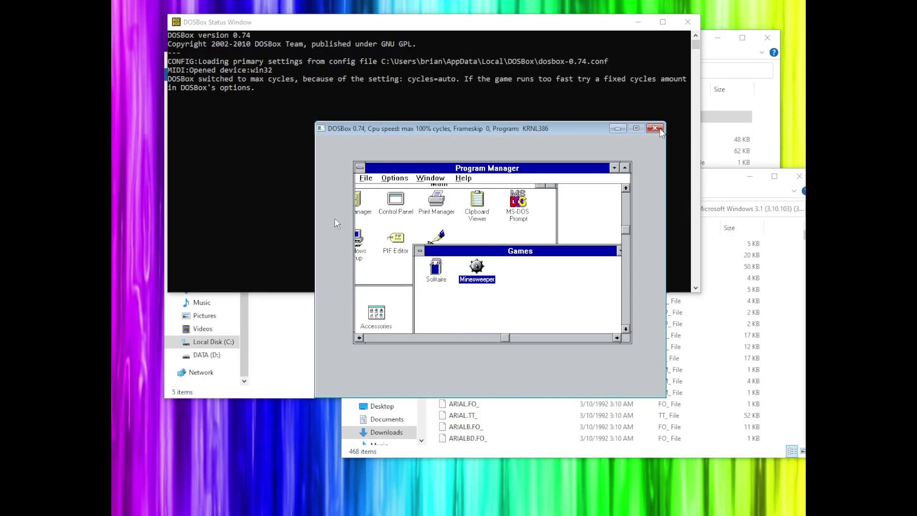